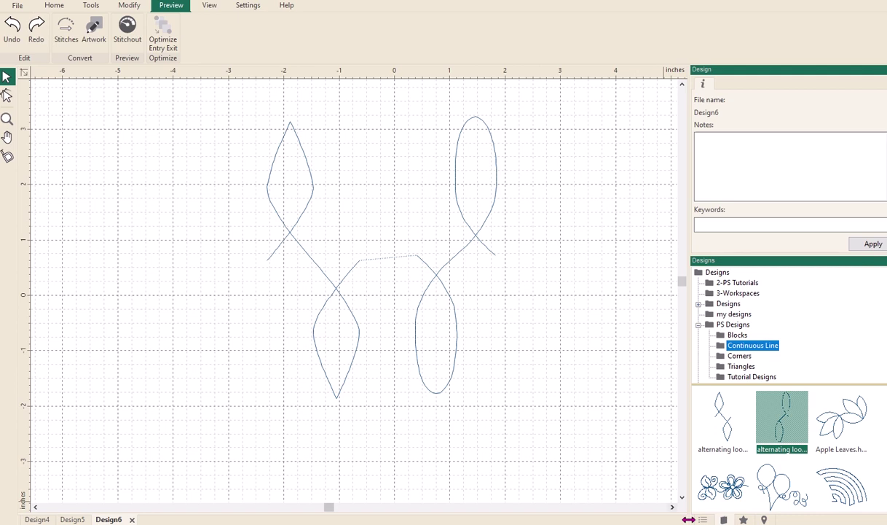
- Show the Sequence list and expand the first group and thread down to its 151-stitch run
click(704, 518)
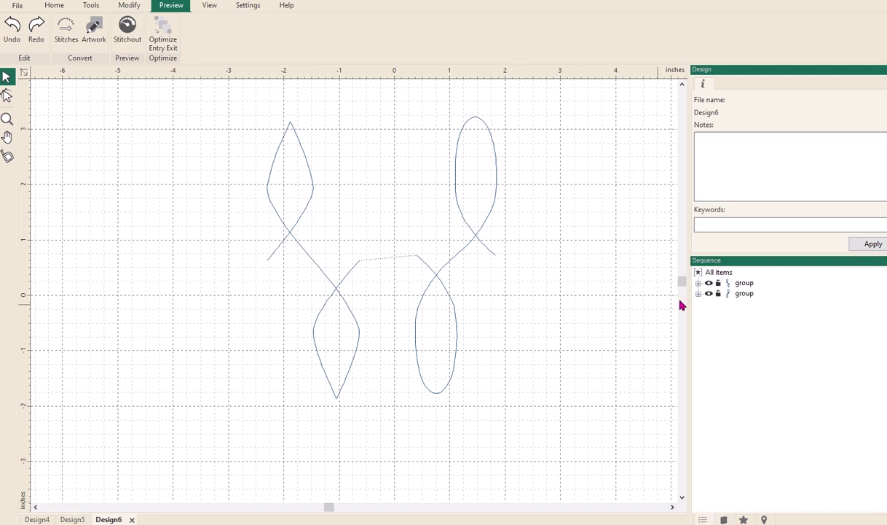
mouse_move(726, 302)
click(698, 282)
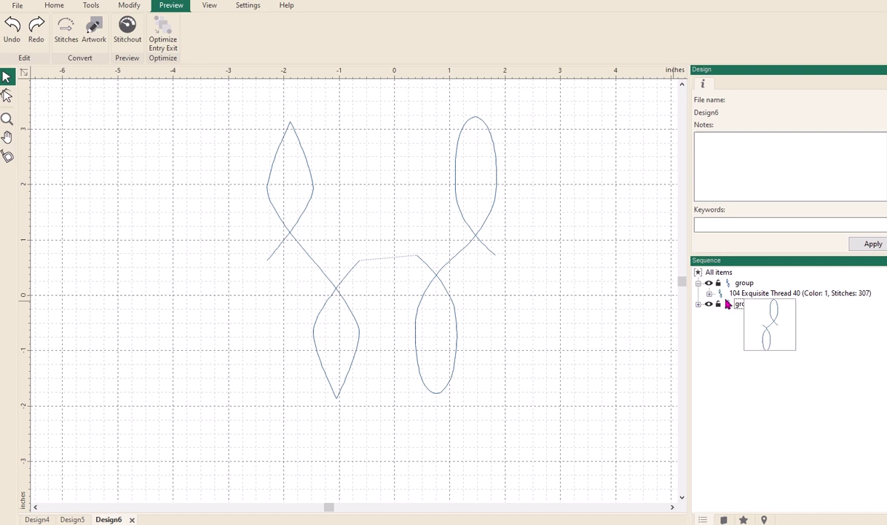
click(709, 293)
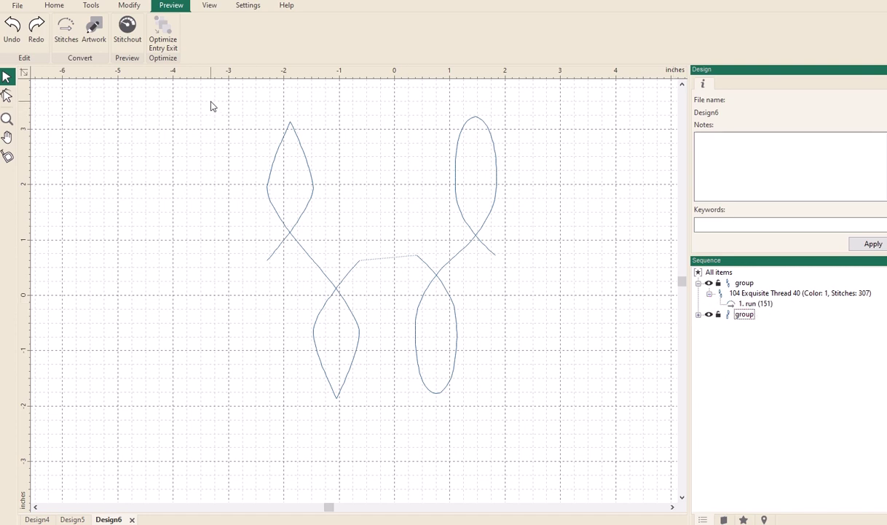
- Box-select both loop figures and convert them to artwork, dropping the dotted jump line
drag(211, 102, 563, 438)
click(94, 31)
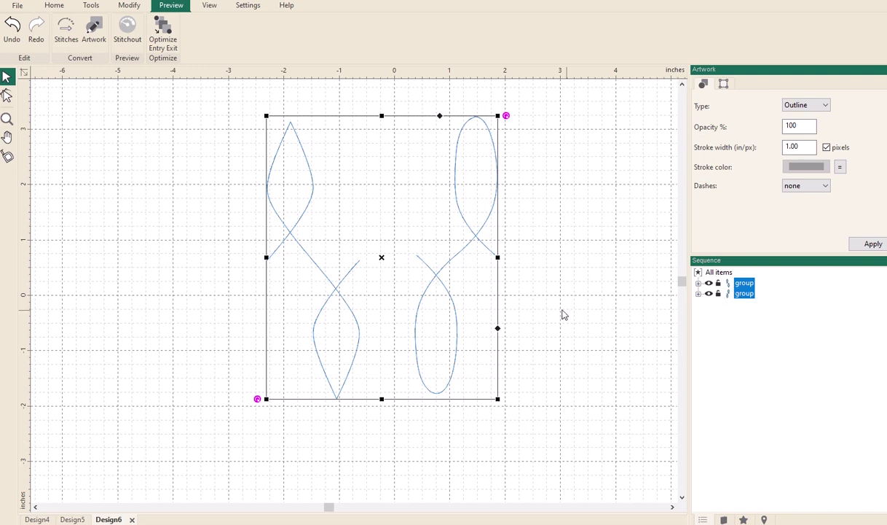
- UnGroup the two loop groups and list their artwork items under 104 Exquisite Thread 40
right_click(524, 274)
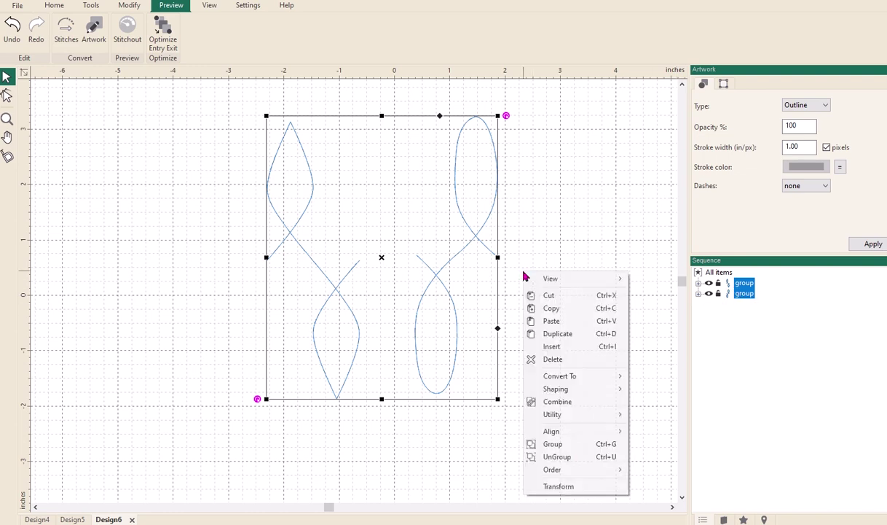
click(578, 457)
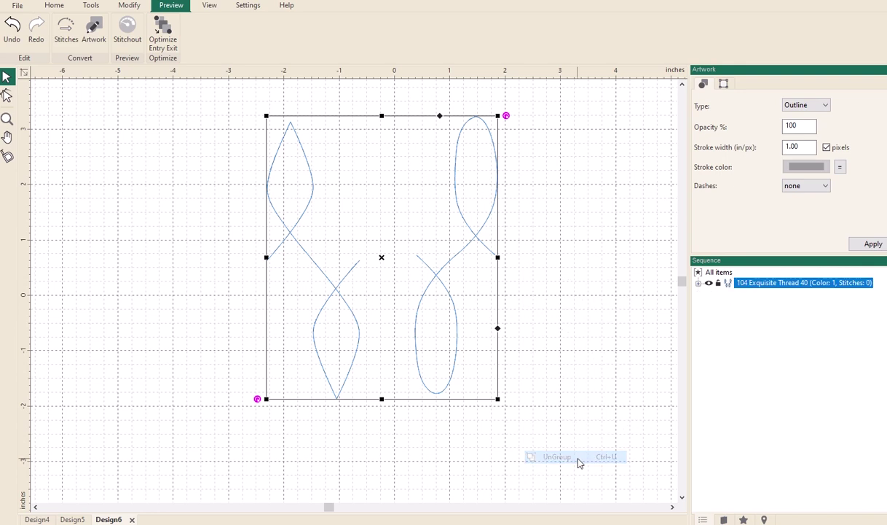
click(698, 283)
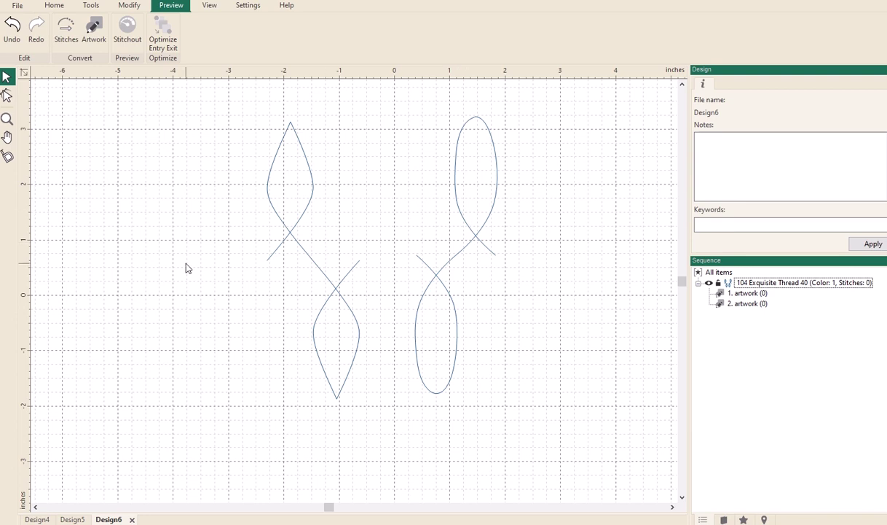
- Use the node edit tool and Split Line to cut the right figure's path at its crossing
click(7, 96)
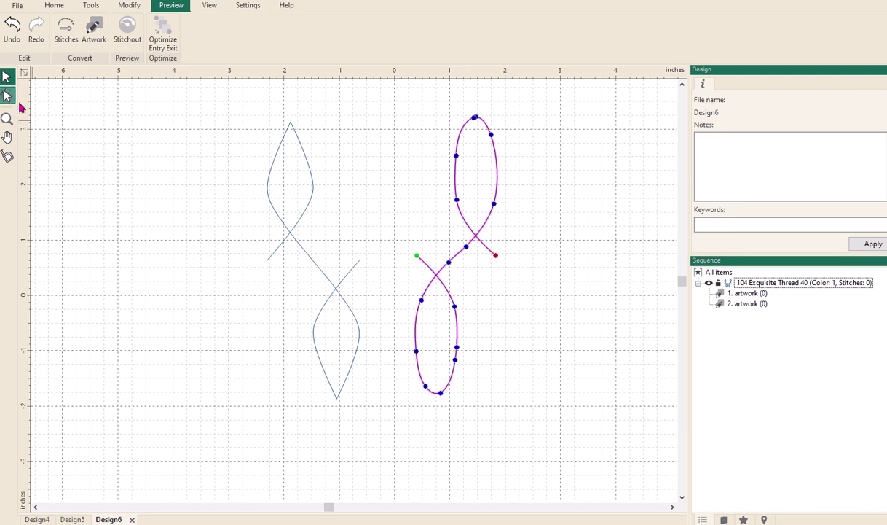
right_click(440, 276)
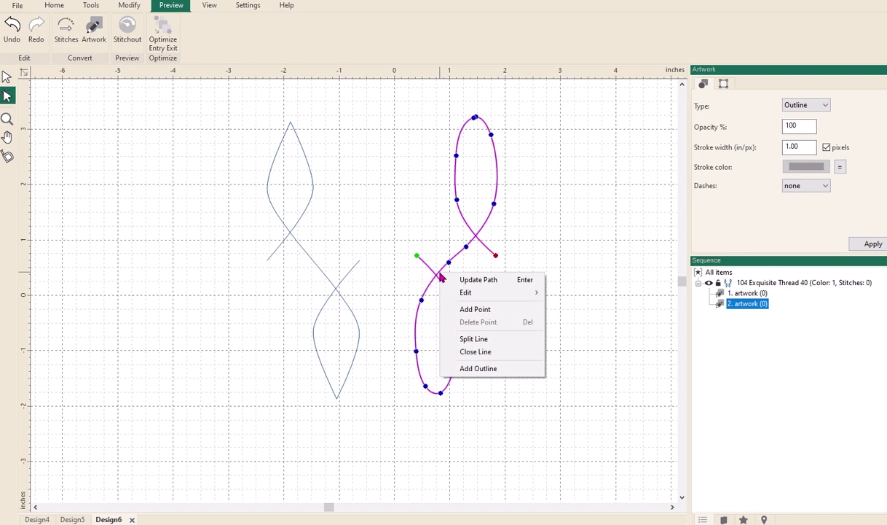
click(463, 339)
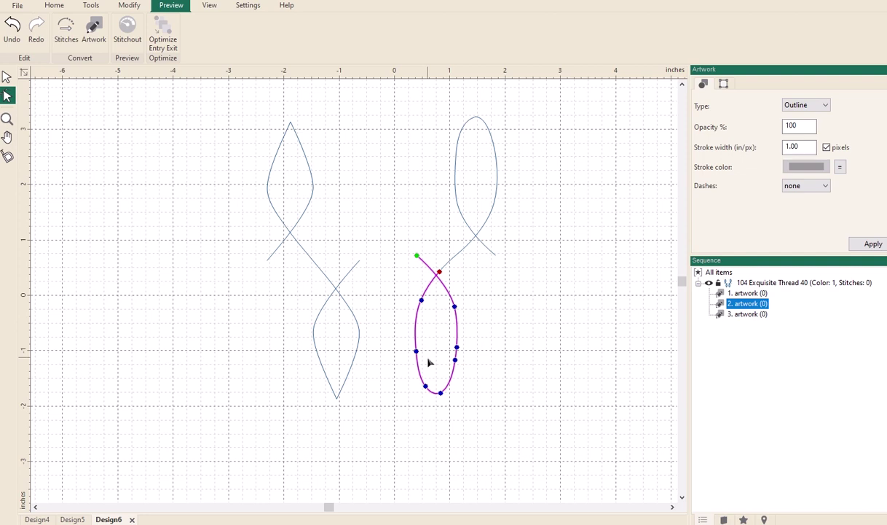
- Split the left figure's path at its crossing, then select 2. artwork in Sequence
click(333, 289)
right_click(335, 289)
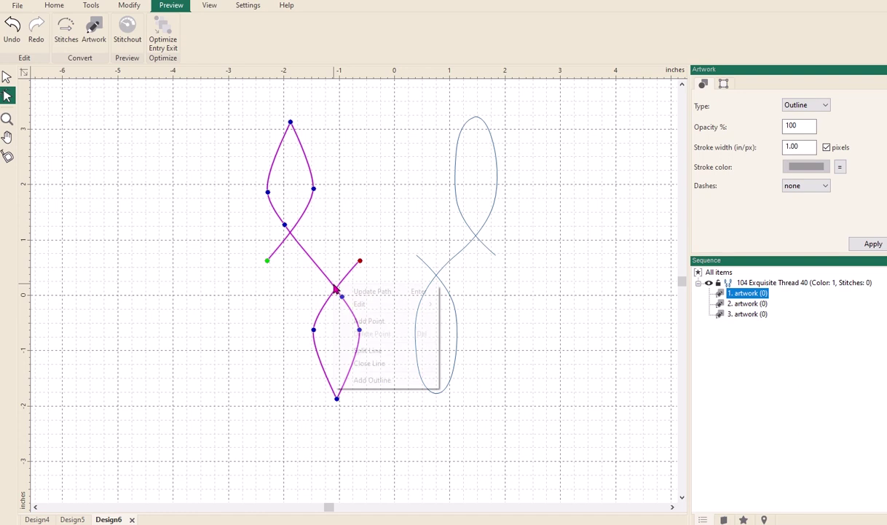
click(353, 351)
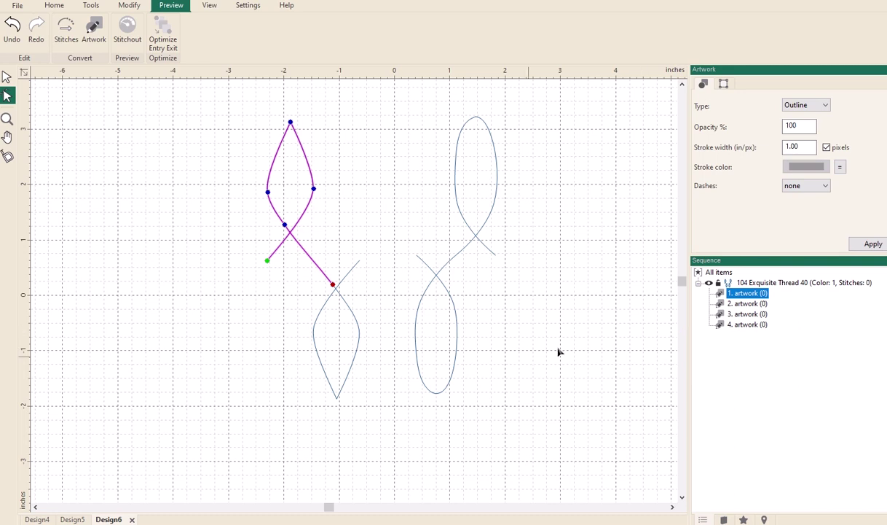
mouse_move(724, 325)
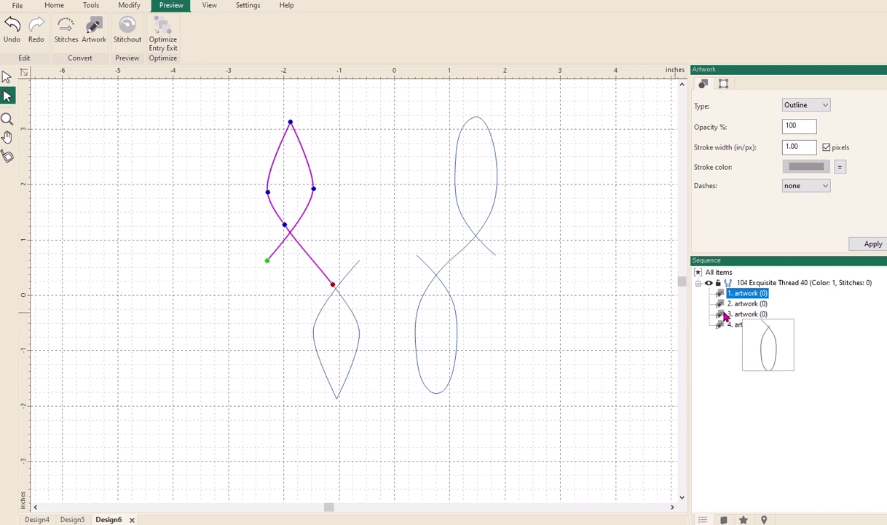
mouse_move(723, 298)
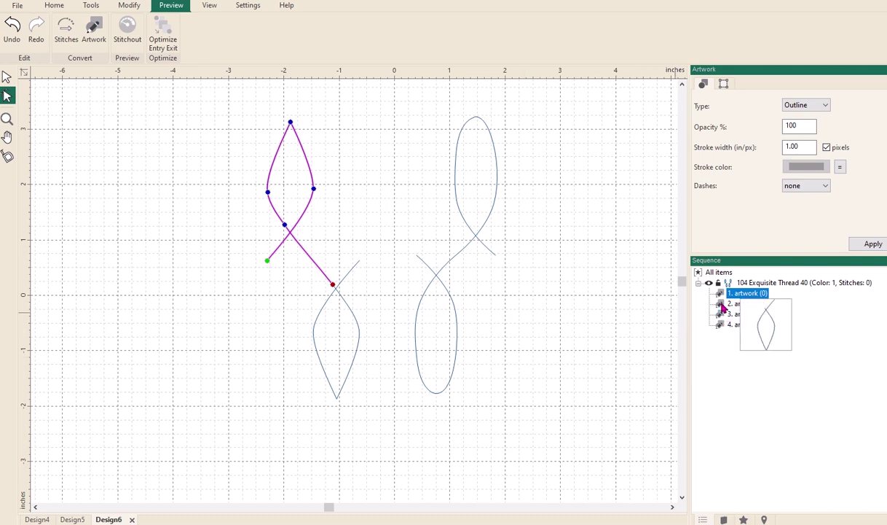
click(736, 303)
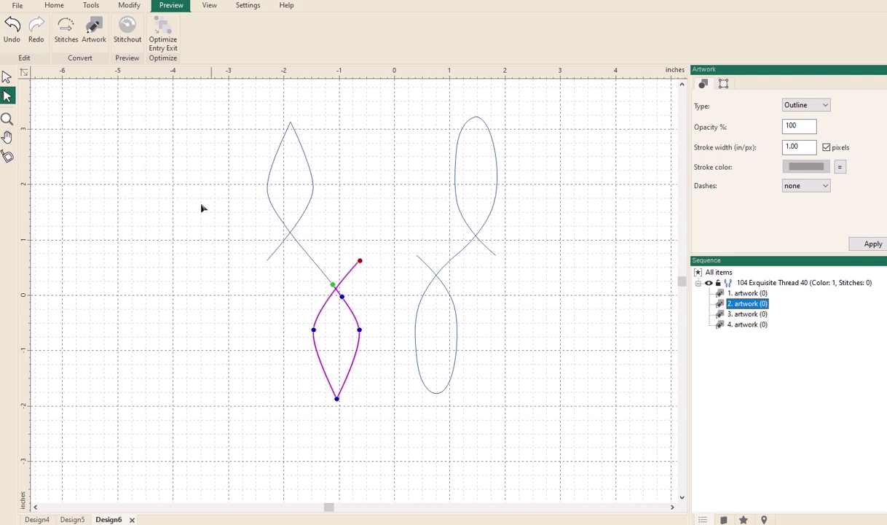
- Delete the lower left loop and then the lower right loop
click(7, 76)
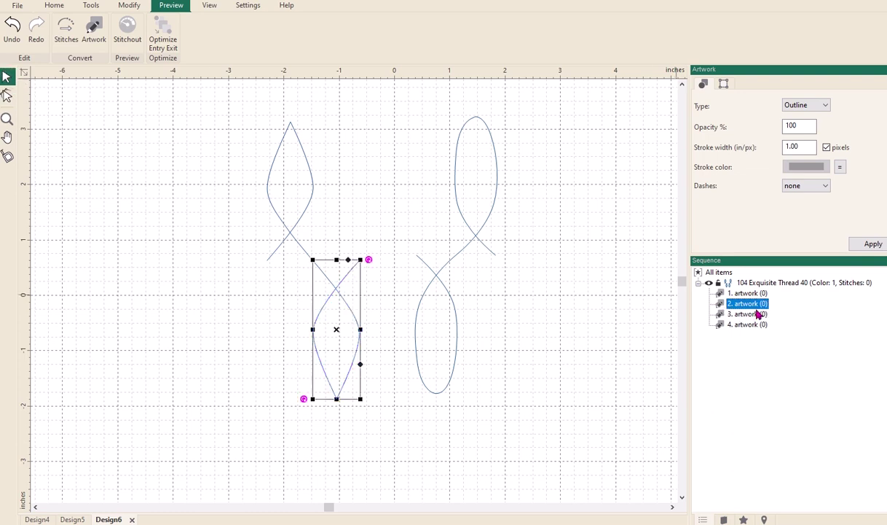
key(ctrl+z)
mouse_move(724, 315)
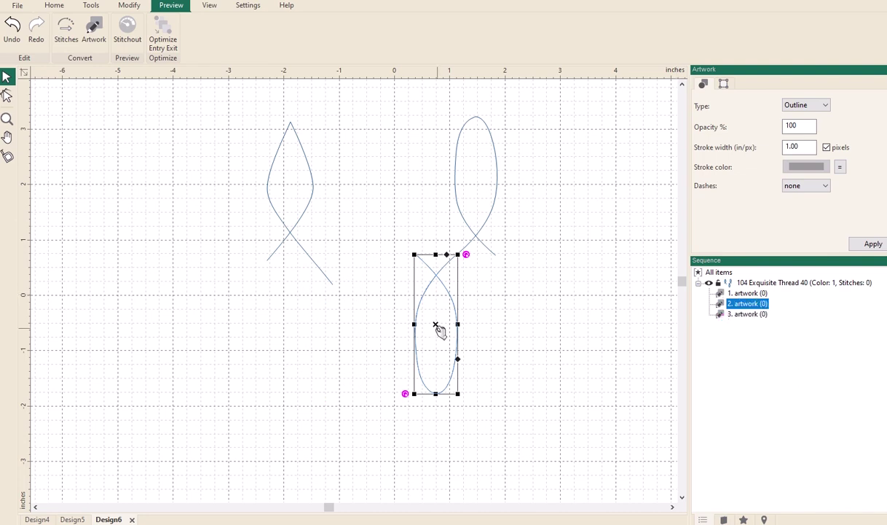
key(ctrl+z)
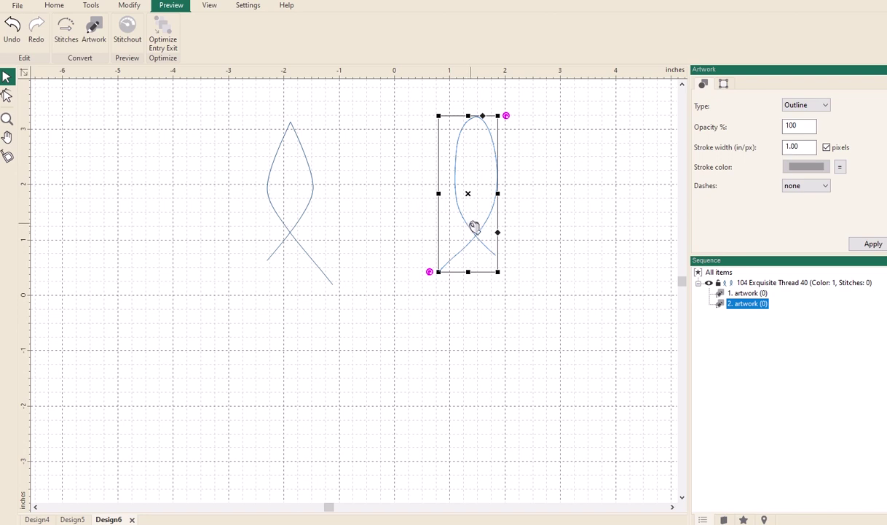
- Drag the upper right loop left until its tail end touches the left figure's tail
drag(472, 227, 375, 241)
scroll(401, 237, up, 2)
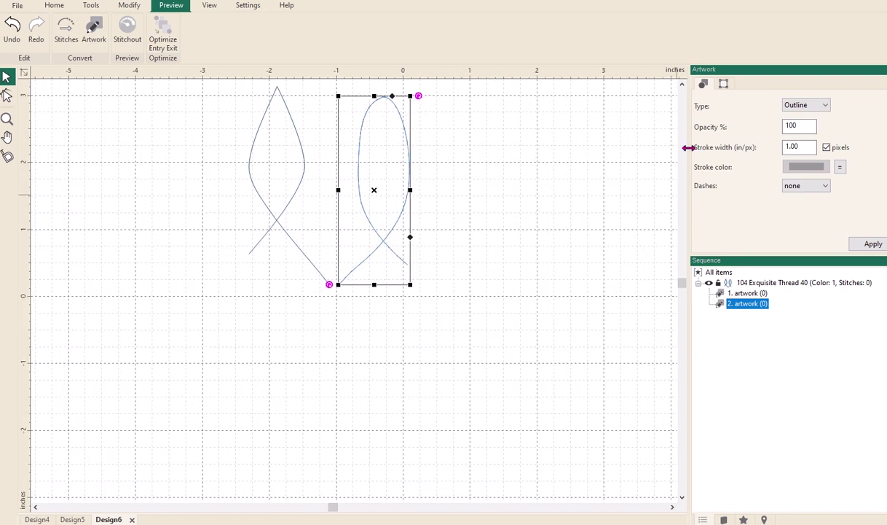
scroll(685, 86, up, 3)
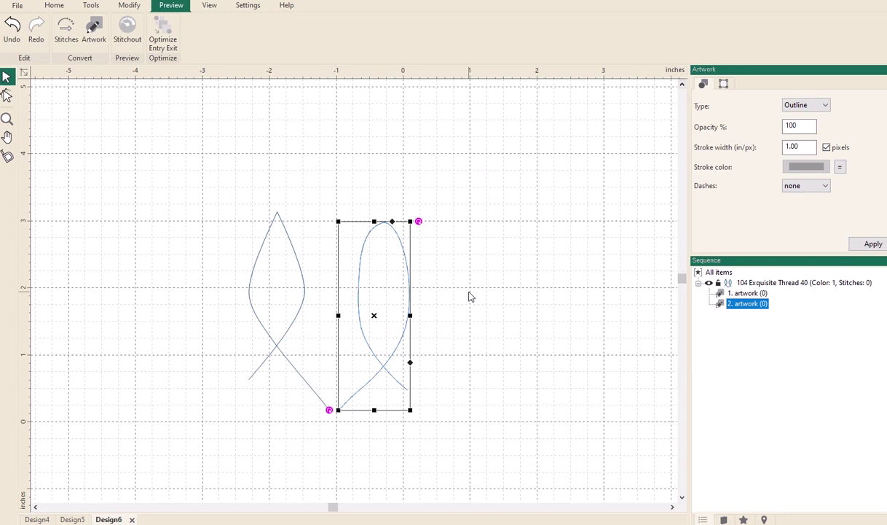
scroll(469, 296, up, 1)
scroll(470, 297, up, 1)
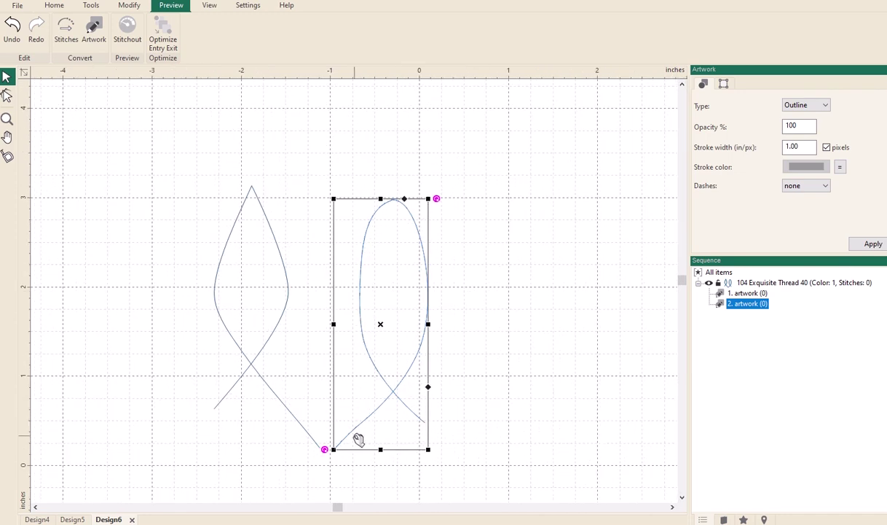
drag(354, 435, 342, 432)
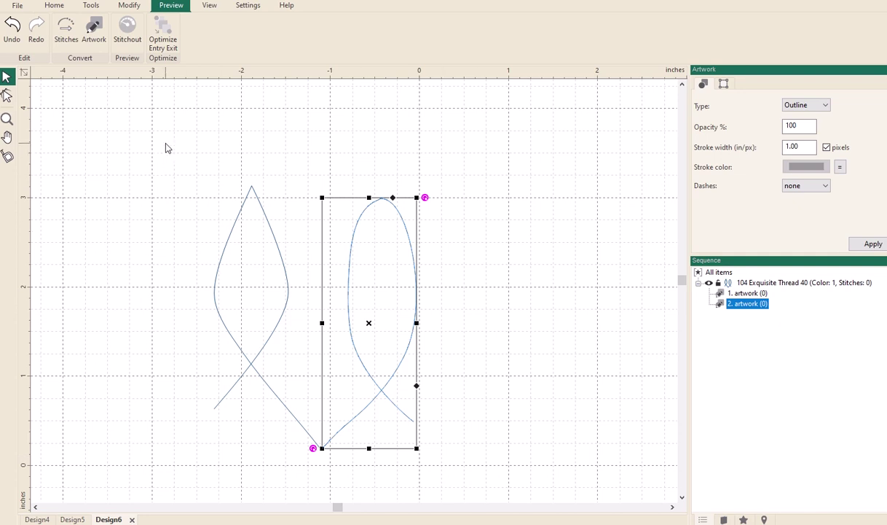
- Select both remaining loop pieces and connect them into one continuous line
drag(166, 144, 485, 469)
right_click(314, 376)
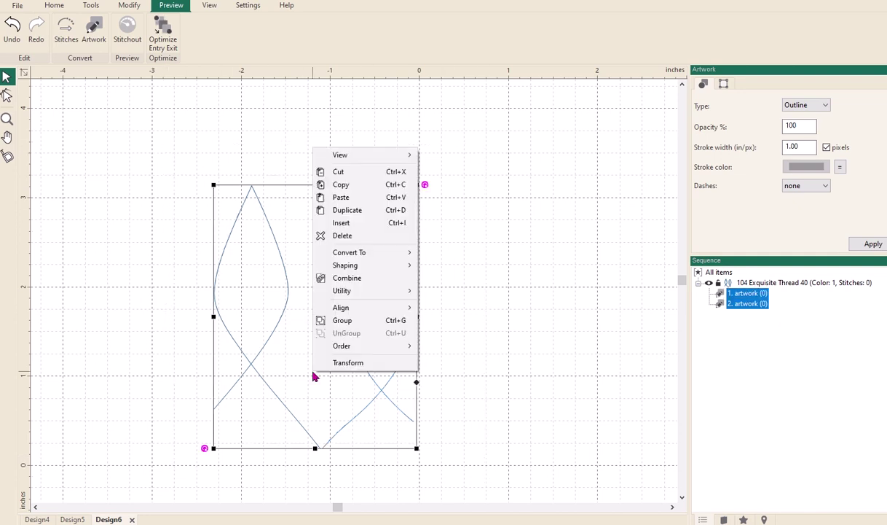
mouse_move(357, 292)
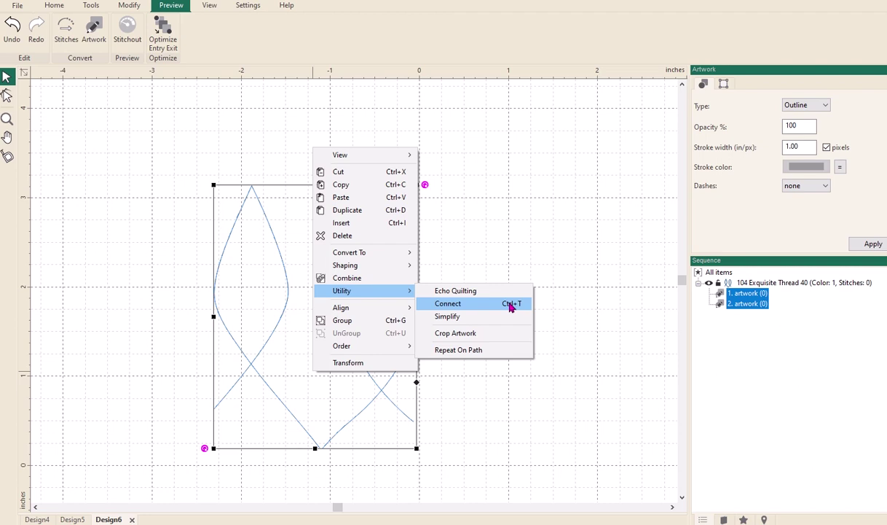
click(510, 304)
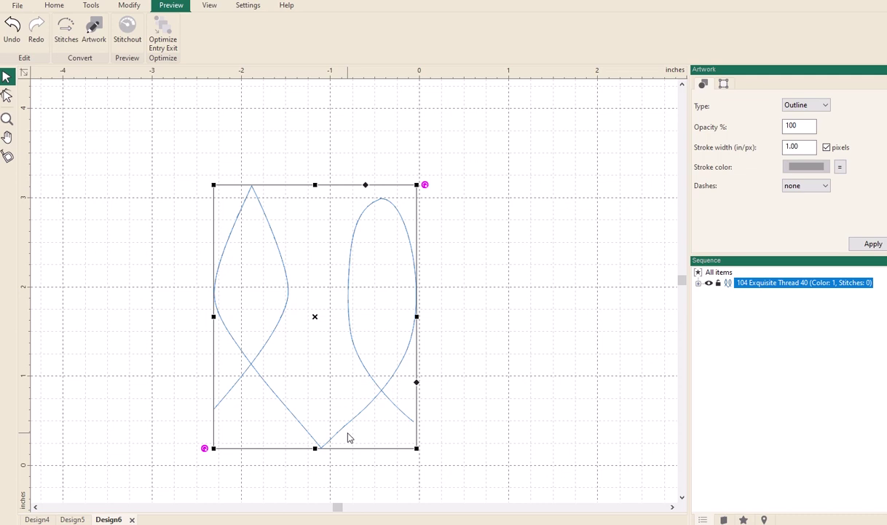
- Reselect all items and the joined artwork, expanding the thread entry to list its single item
click(12, 29)
scroll(335, 457, up, 2)
scroll(335, 458, up, 1)
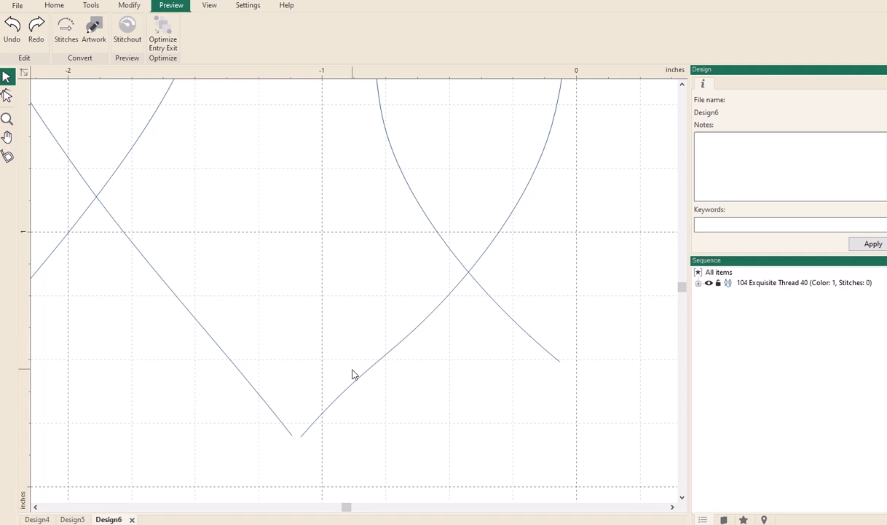
click(720, 272)
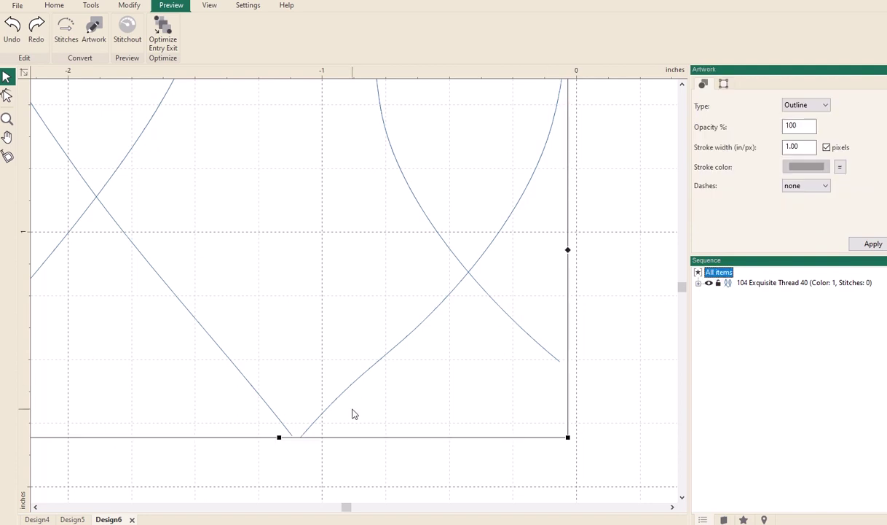
click(353, 414)
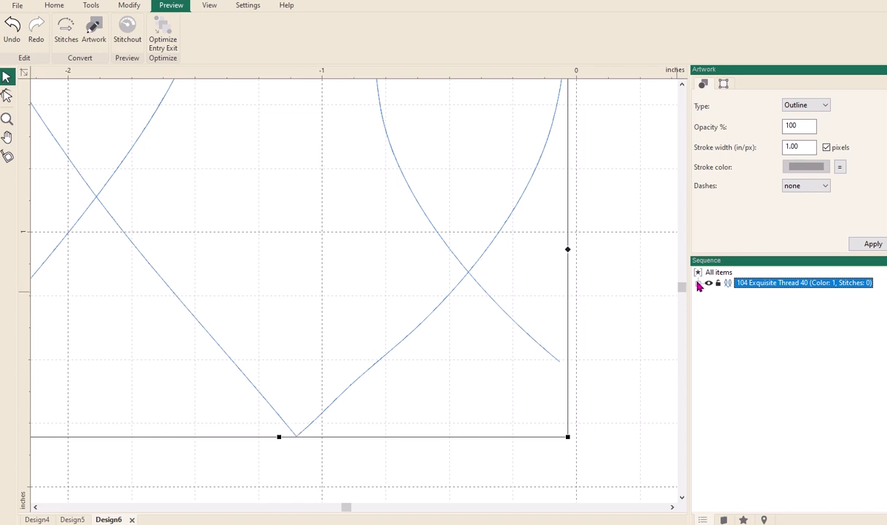
click(698, 284)
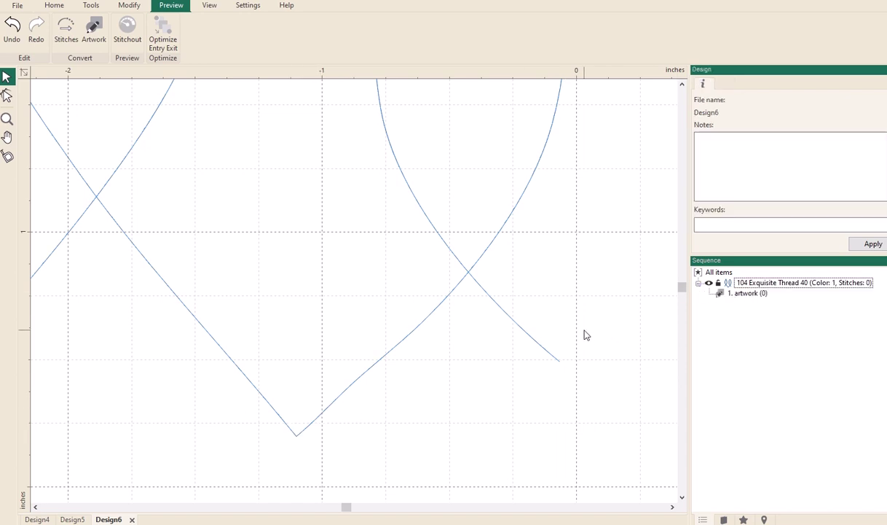
scroll(586, 334, down, 5)
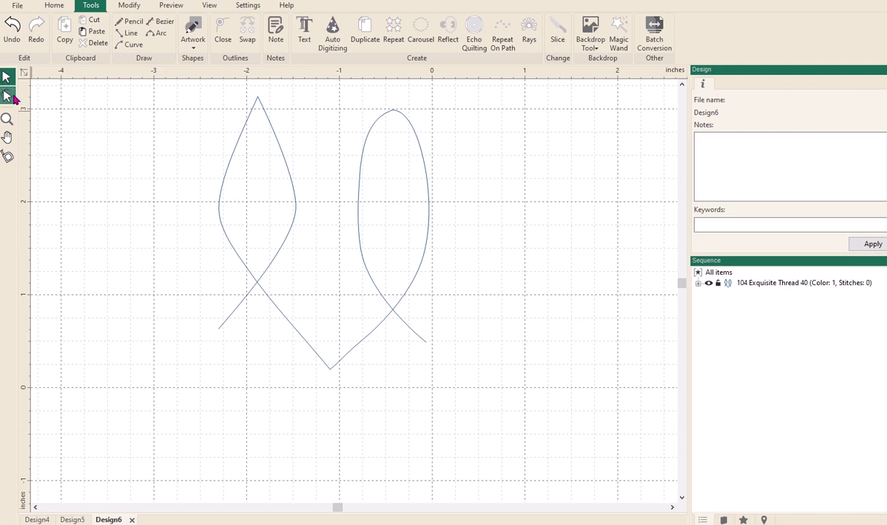
- Select the design, draw a diagonal Slice line across the right loop's top, then return to Select
click(242, 140)
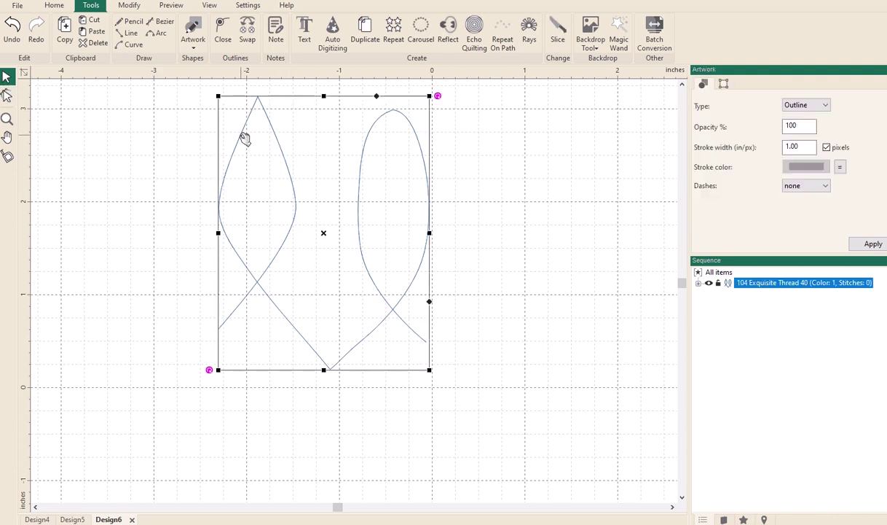
click(557, 36)
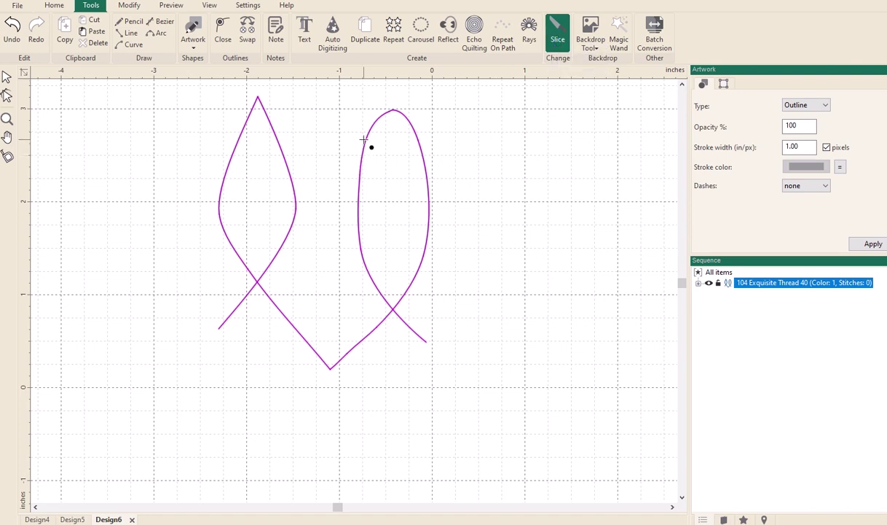
drag(365, 140, 428, 231)
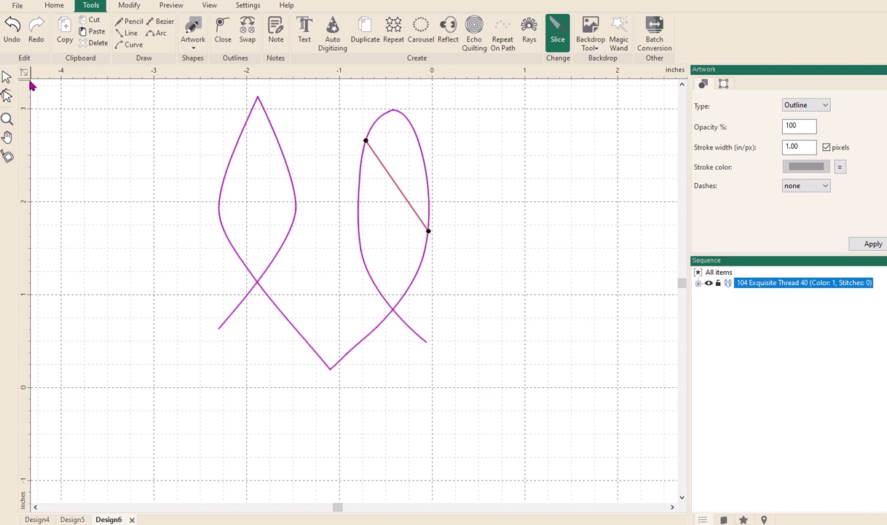
click(7, 79)
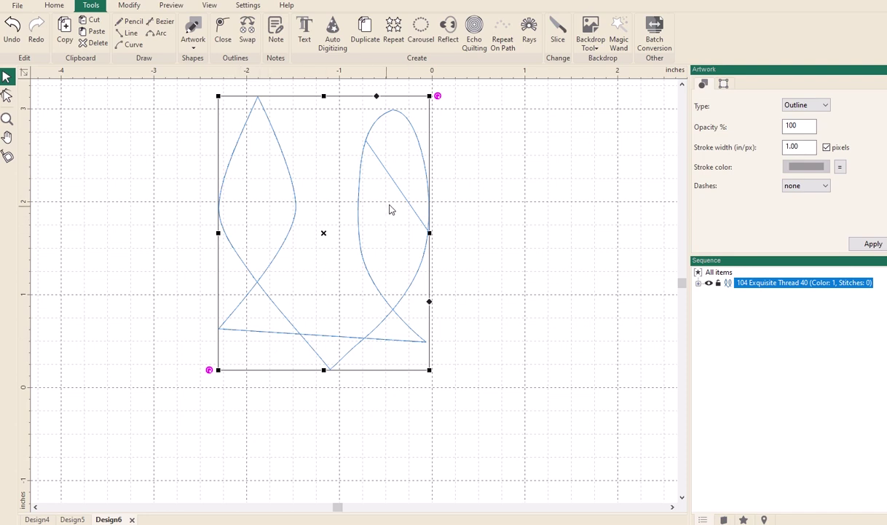
- Break Apart the sliced artwork into separate pieces
click(699, 284)
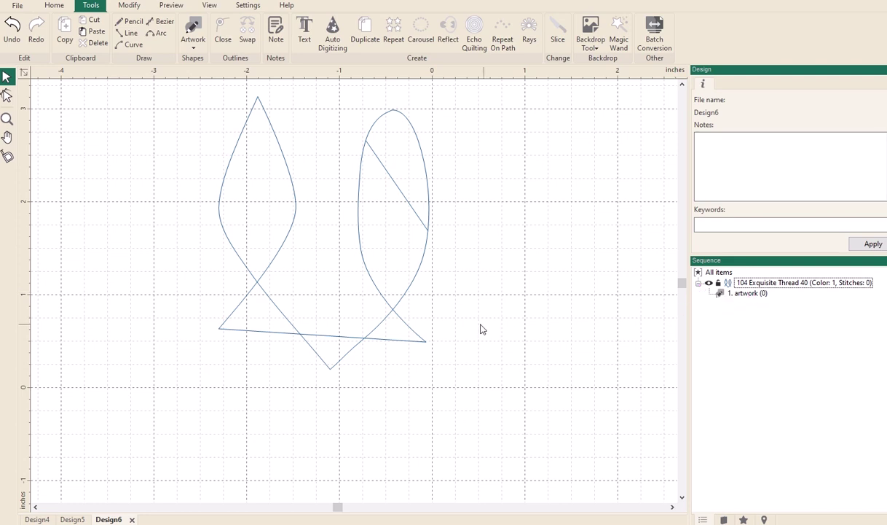
click(359, 234)
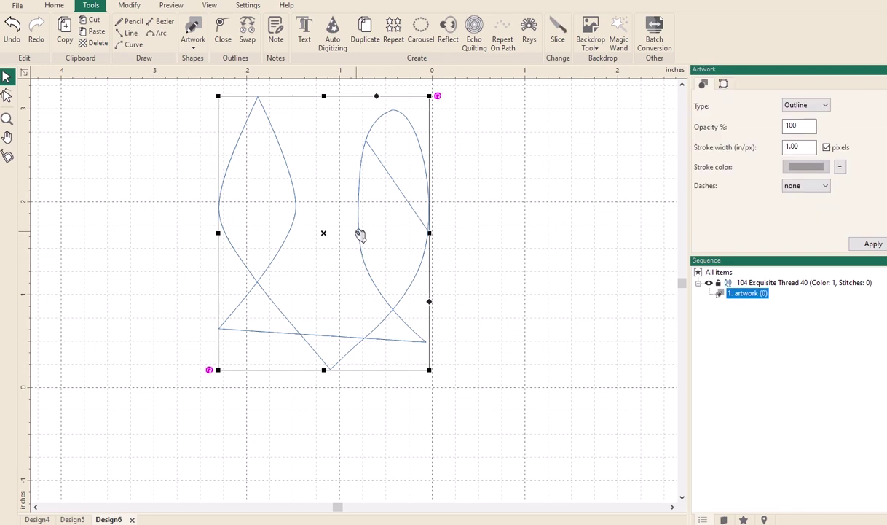
right_click(359, 234)
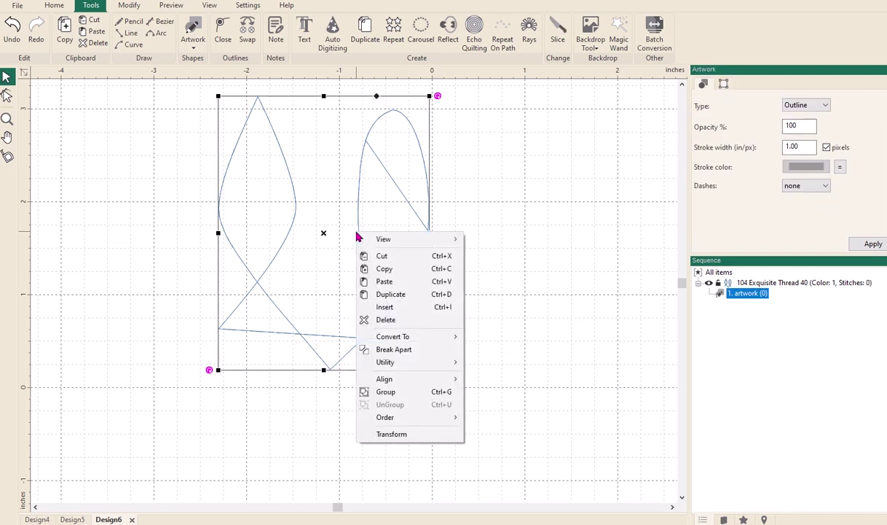
click(373, 351)
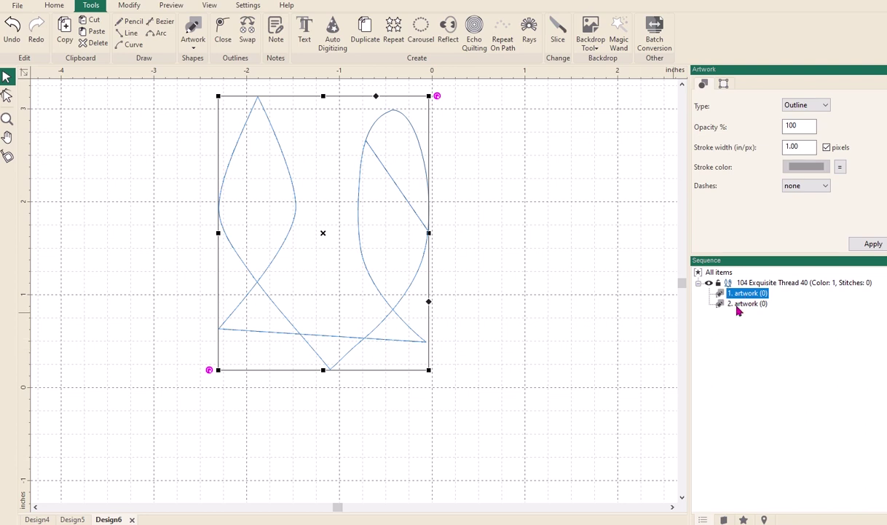
- Drag the cut-off top of the right loop out to the right of the loops
mouse_move(721, 309)
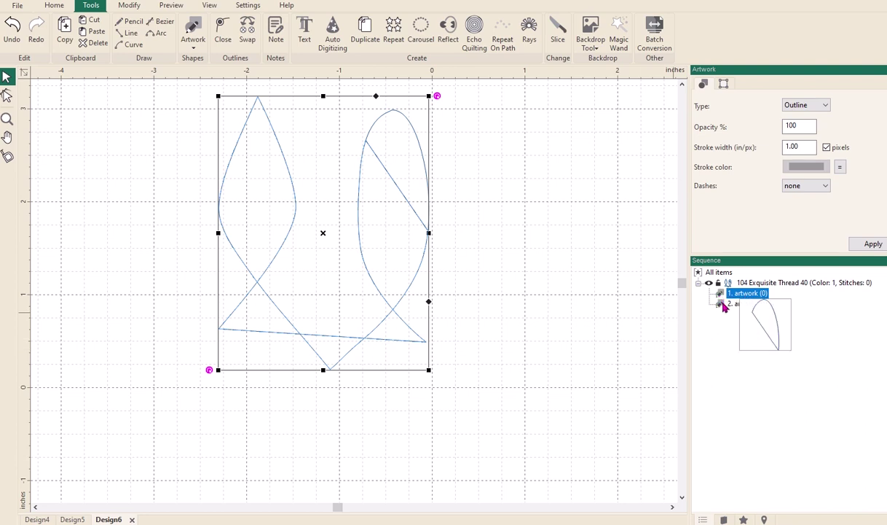
click(465, 164)
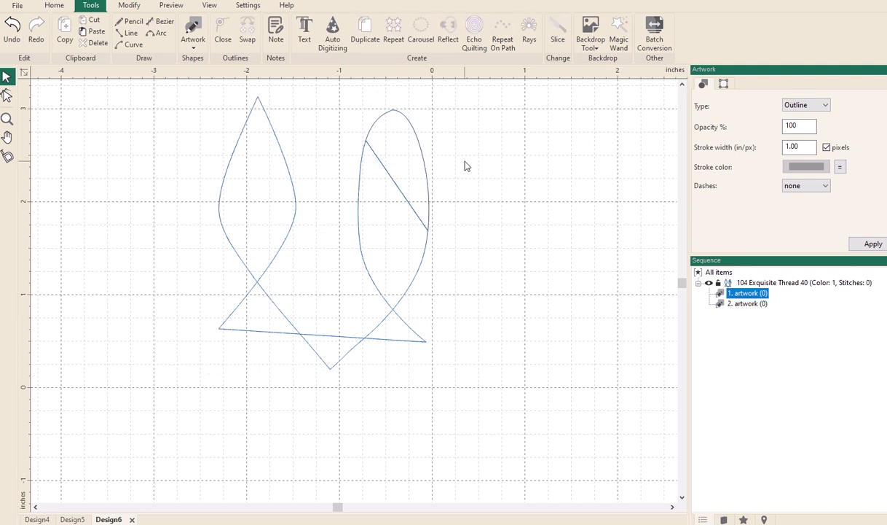
click(419, 145)
drag(419, 145, 524, 143)
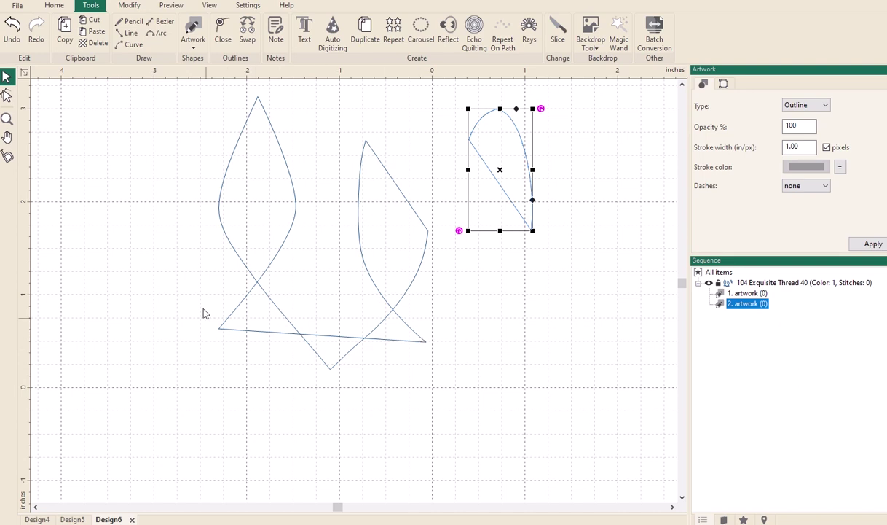
- Split the loops artwork at its lower-left and lower-right end nodes, then drag the freed straight line down below the loops
click(7, 95)
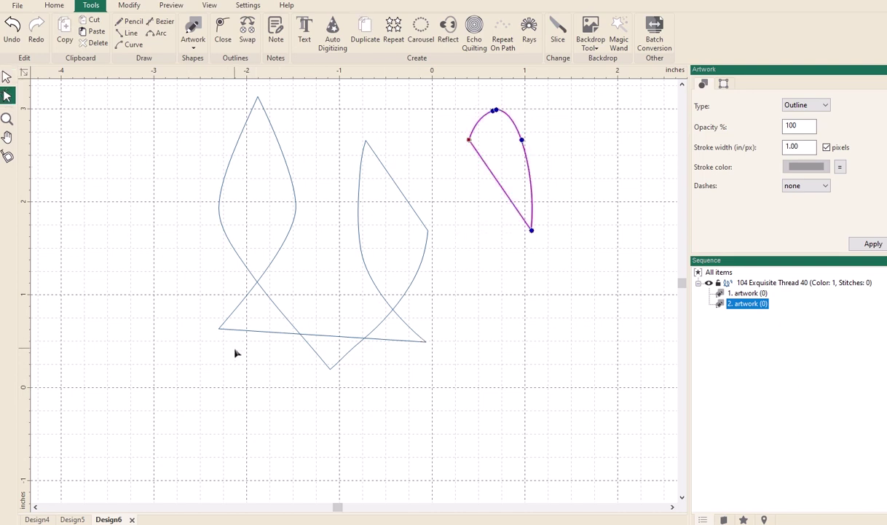
click(222, 206)
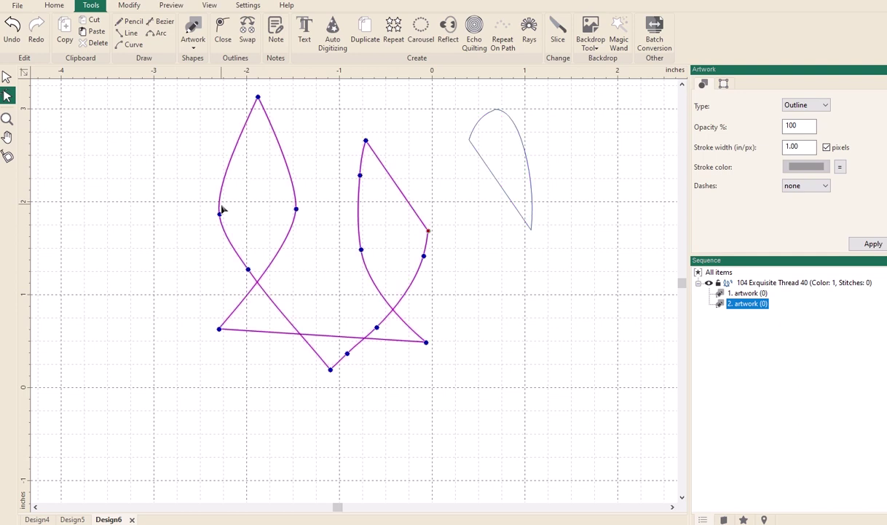
right_click(219, 332)
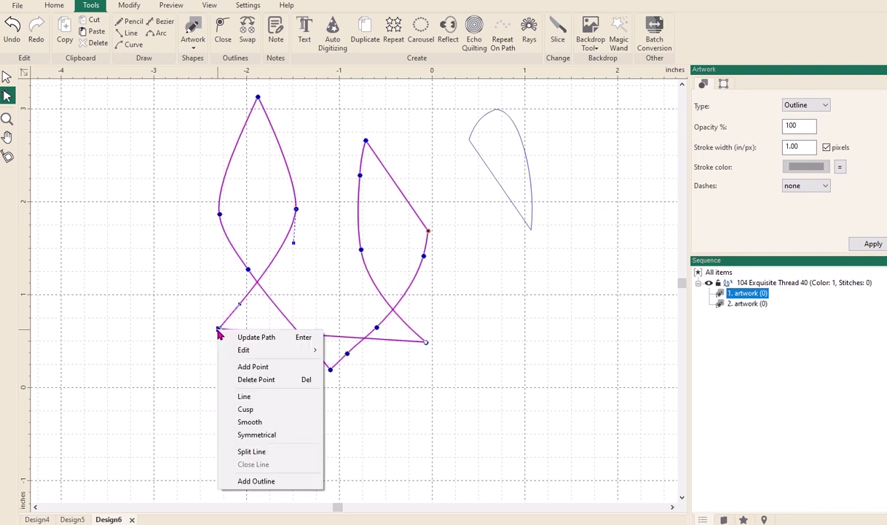
click(248, 452)
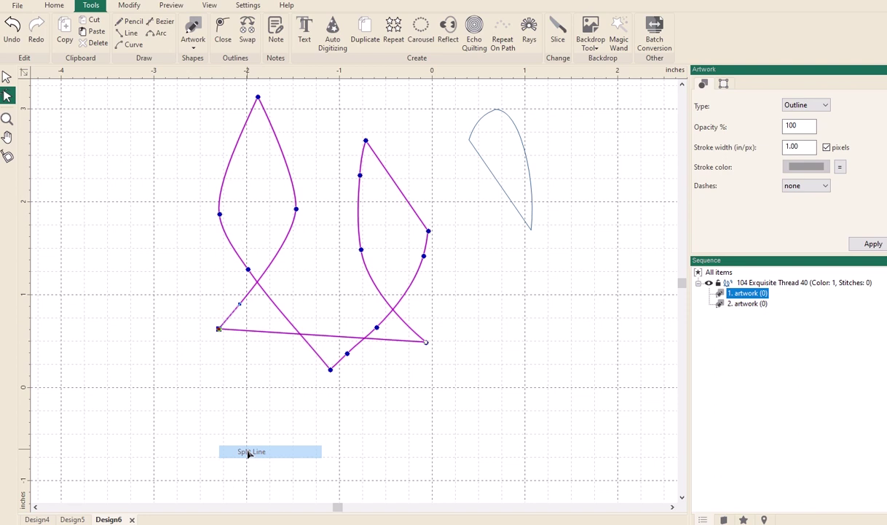
click(426, 343)
right_click(427, 343)
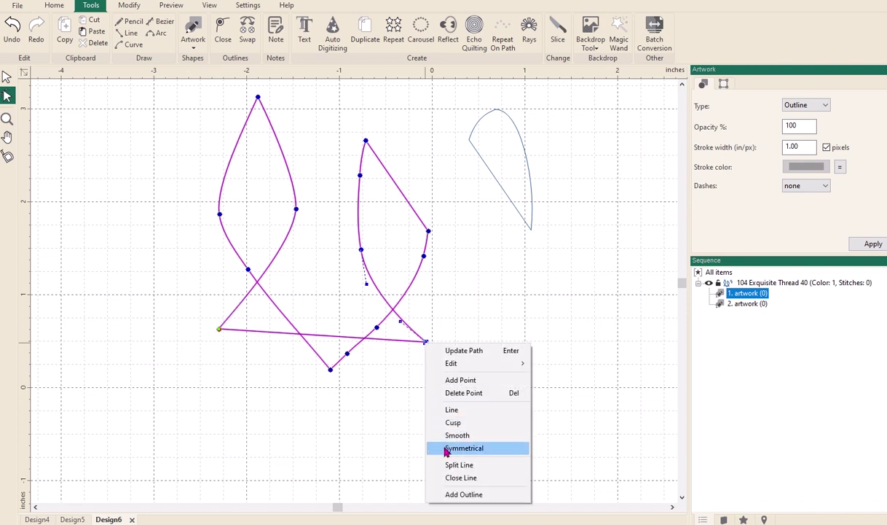
click(426, 465)
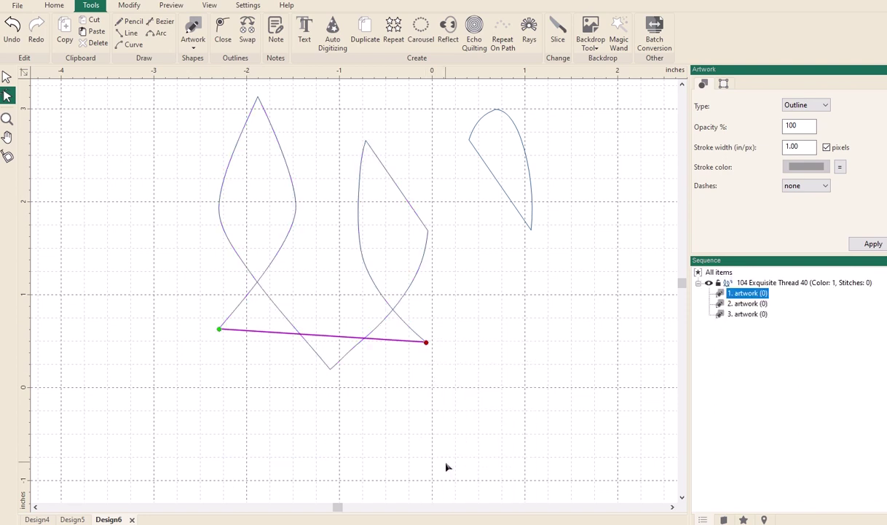
click(329, 336)
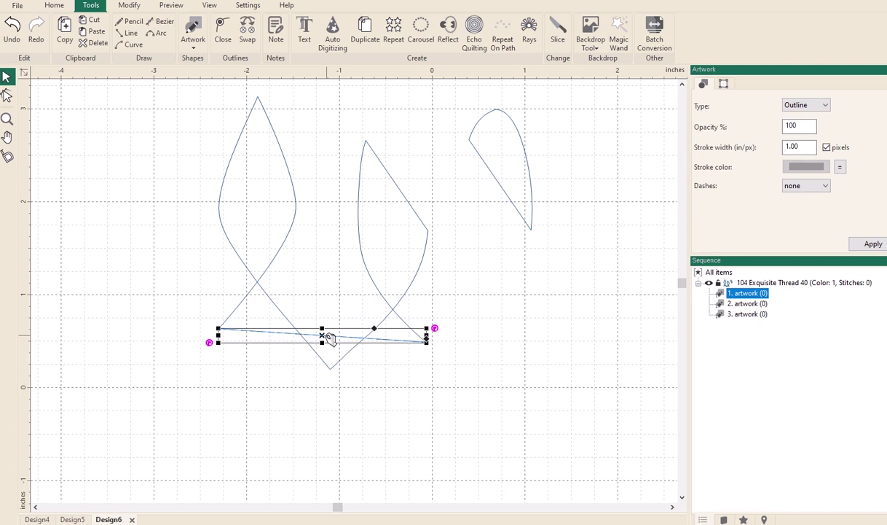
drag(329, 336, 453, 412)
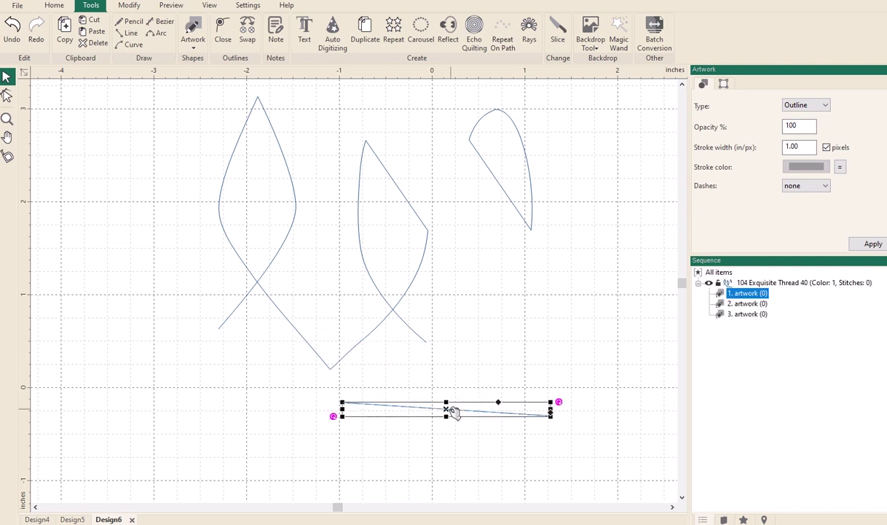